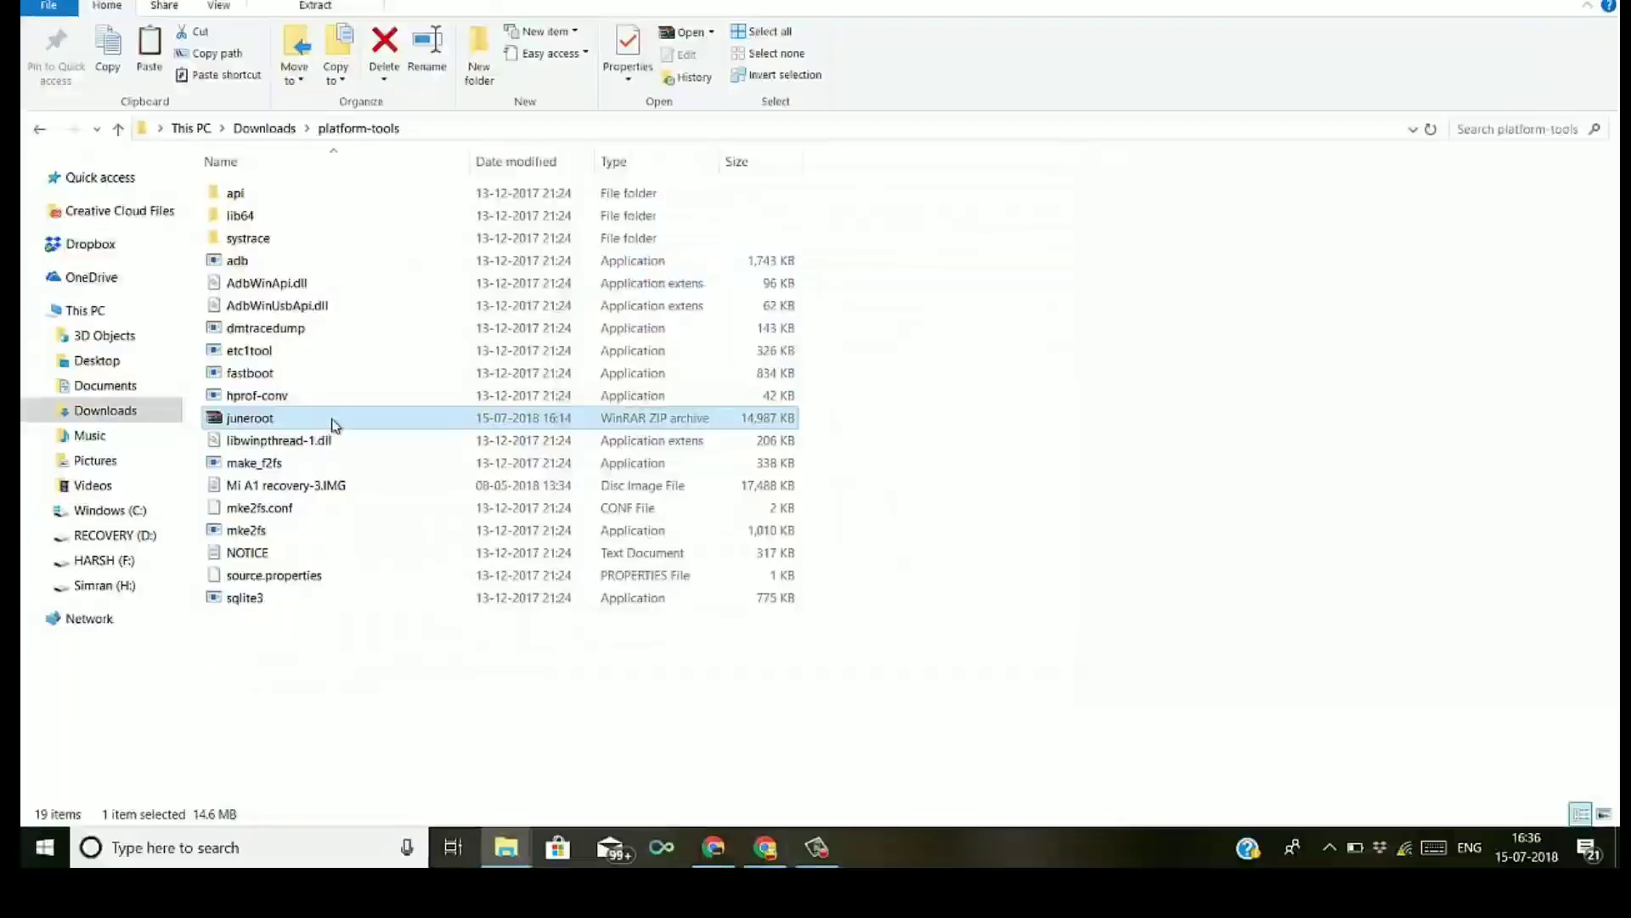
Extract the juneroot archive into platform-tools and launch cmd from that folder's address bar
right_click(332, 421)
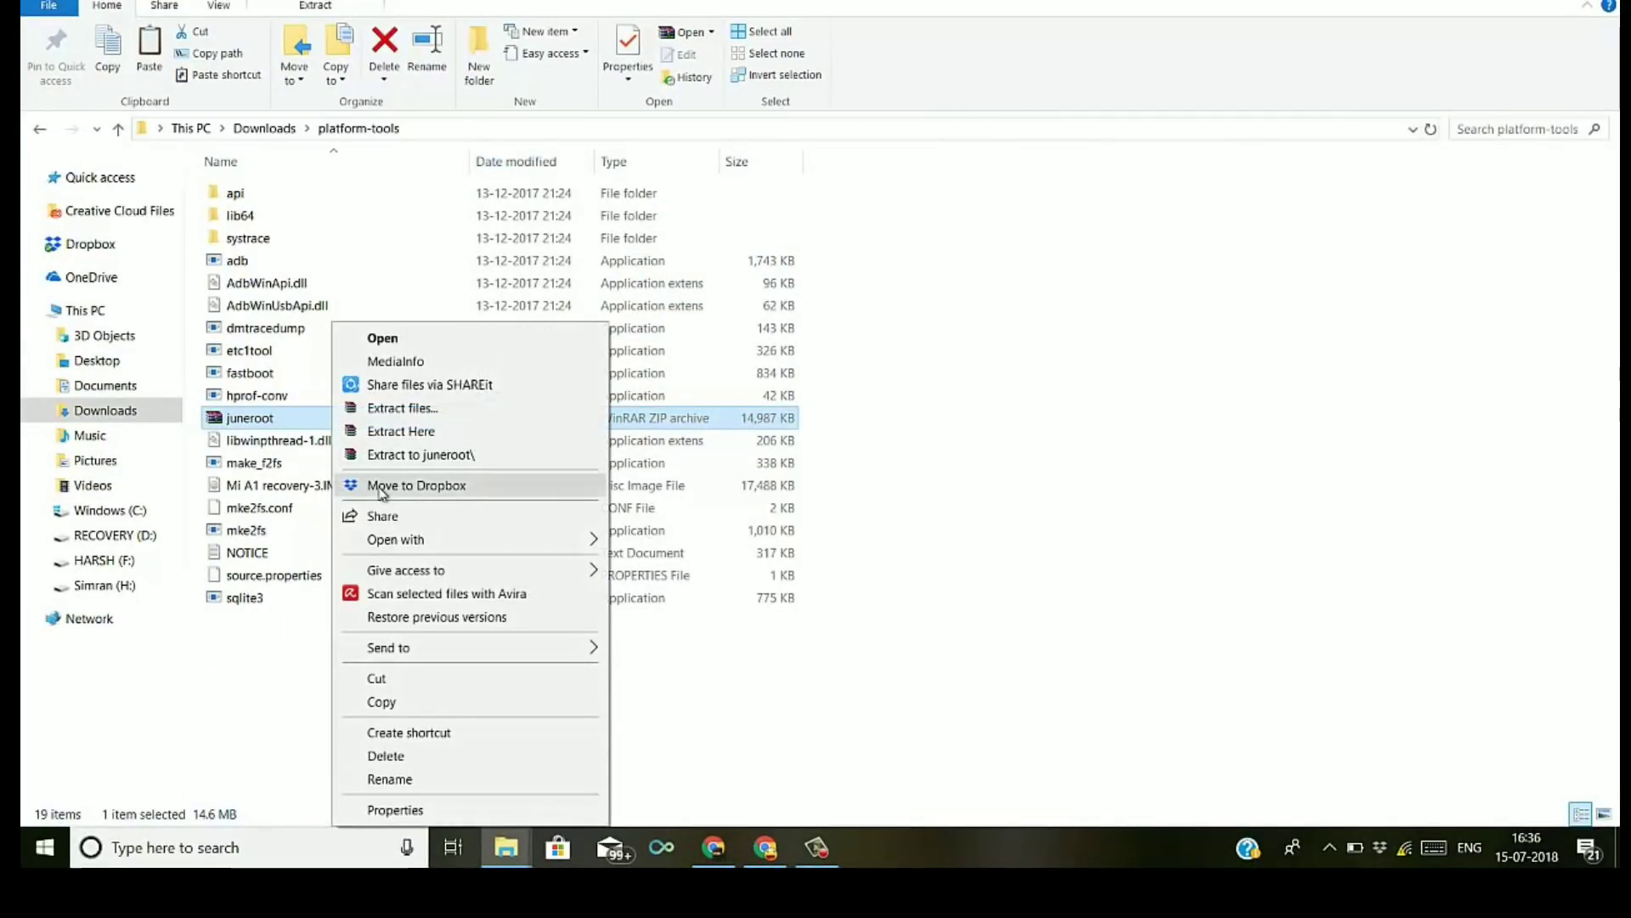
click(400, 431)
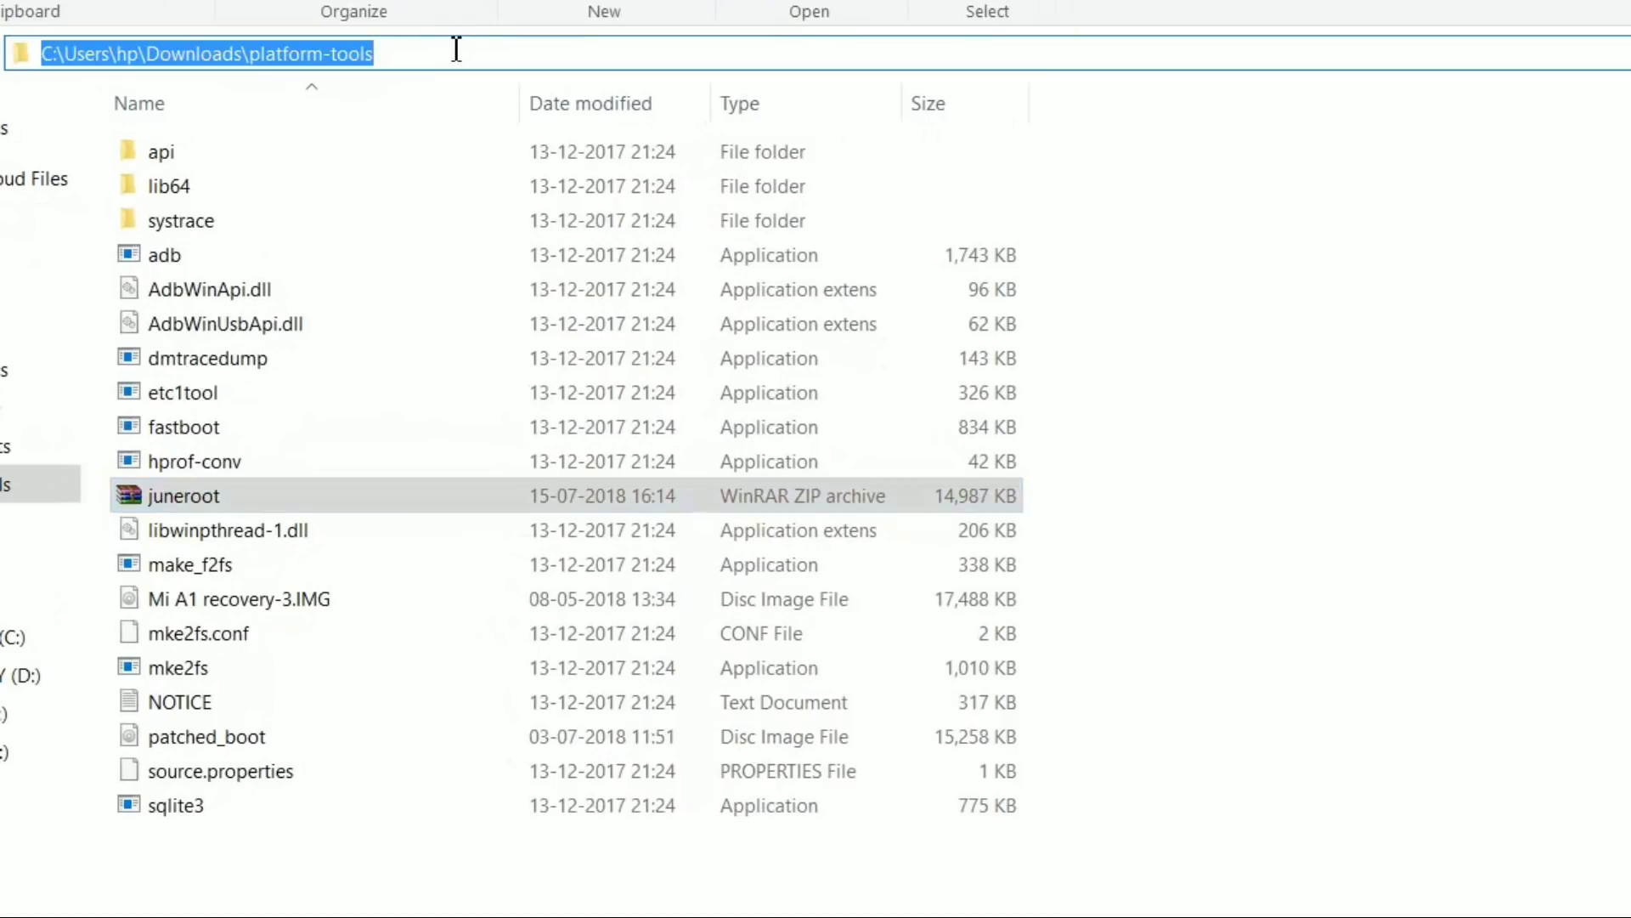
key(BackSpace)
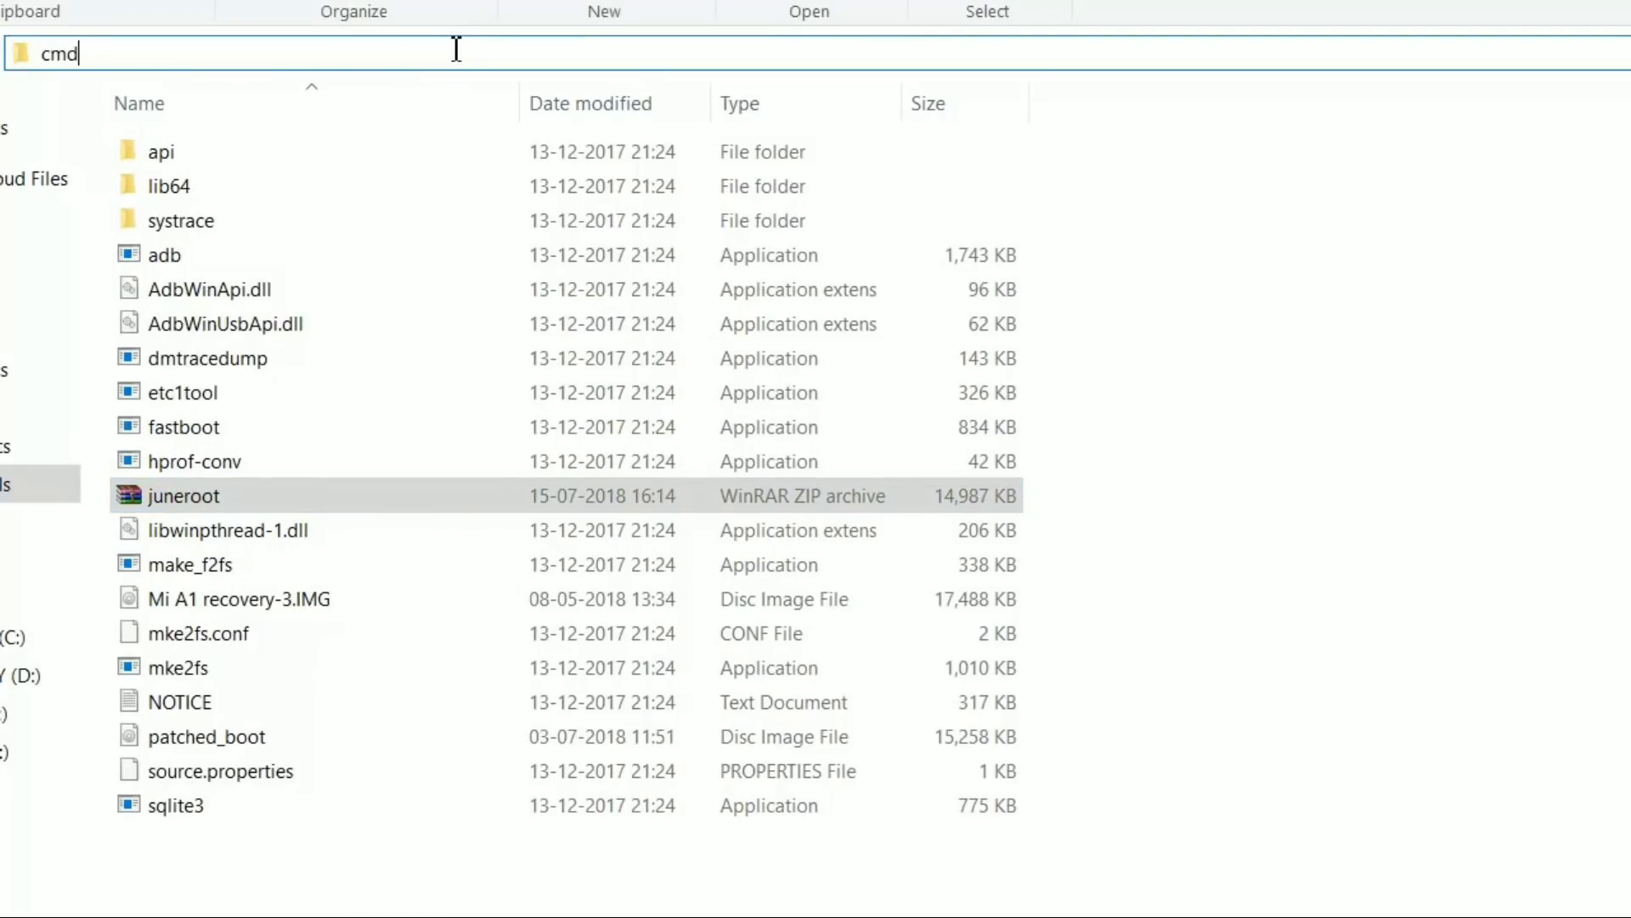
key(Return)
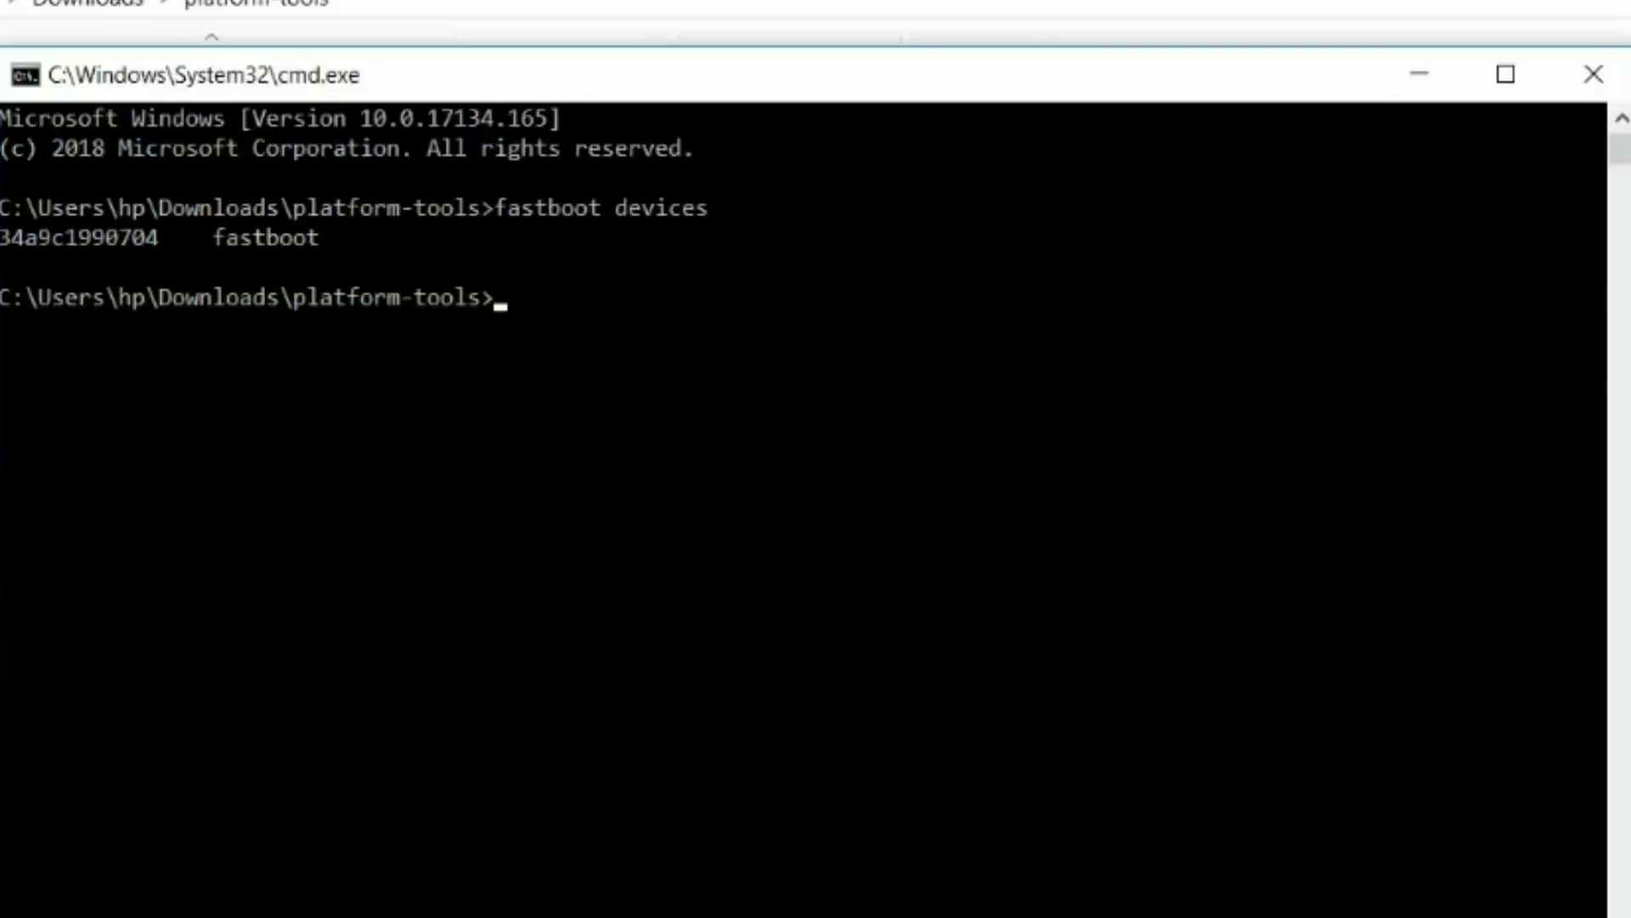
text(fastboot boot patched_boot.img)
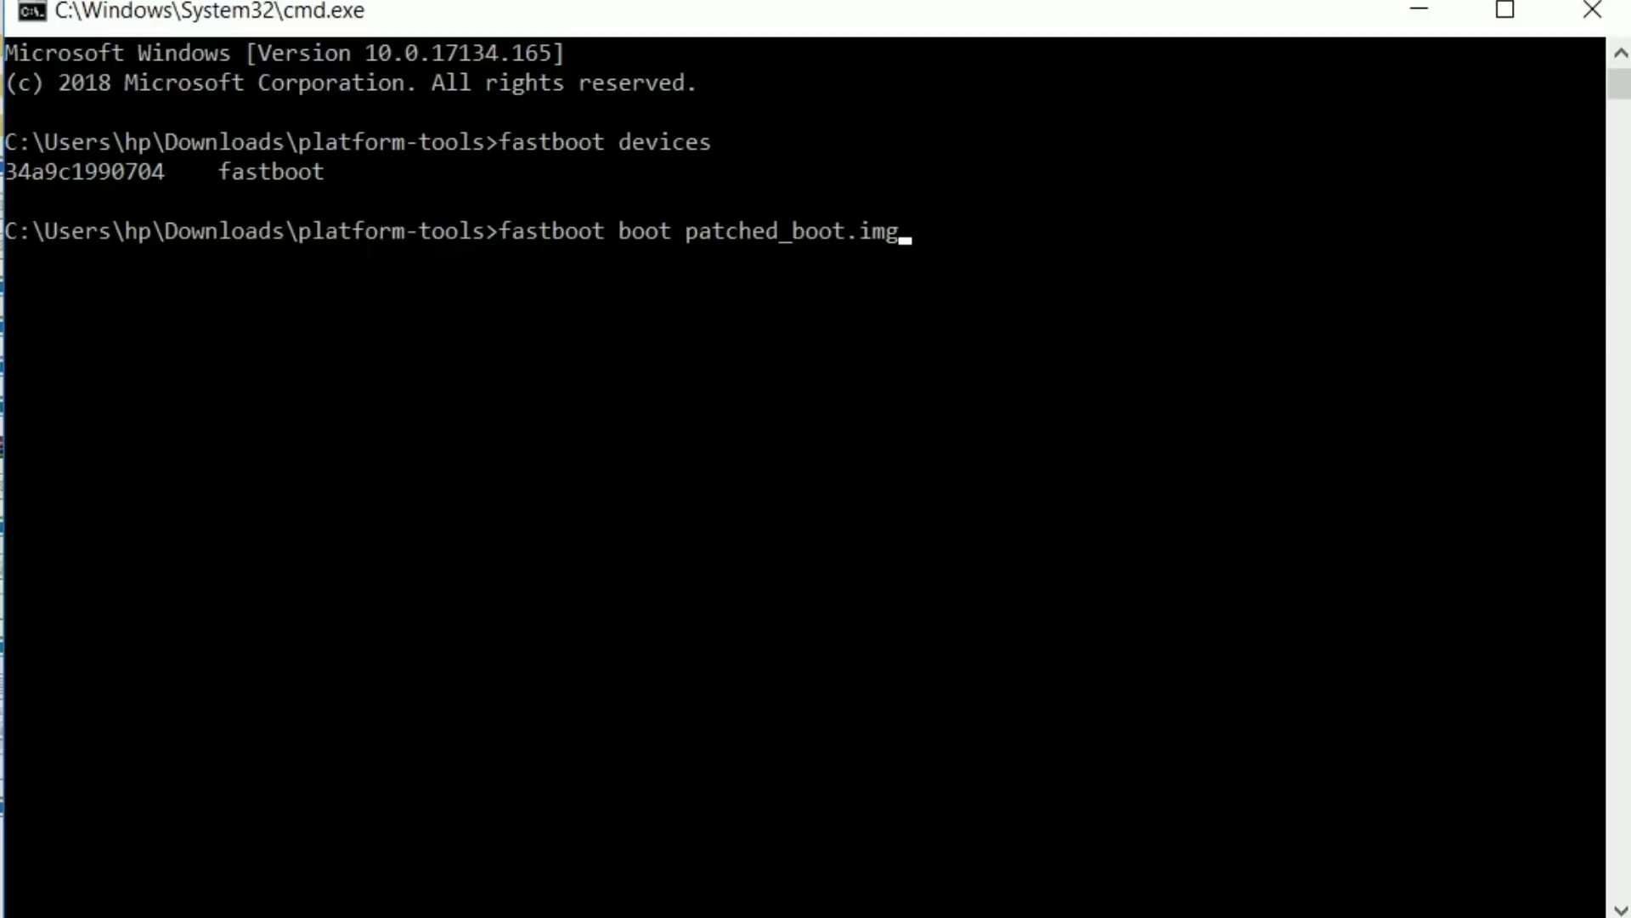
Run fastboot boot patched_boot.img to start the phone from the patched image
key(Return)
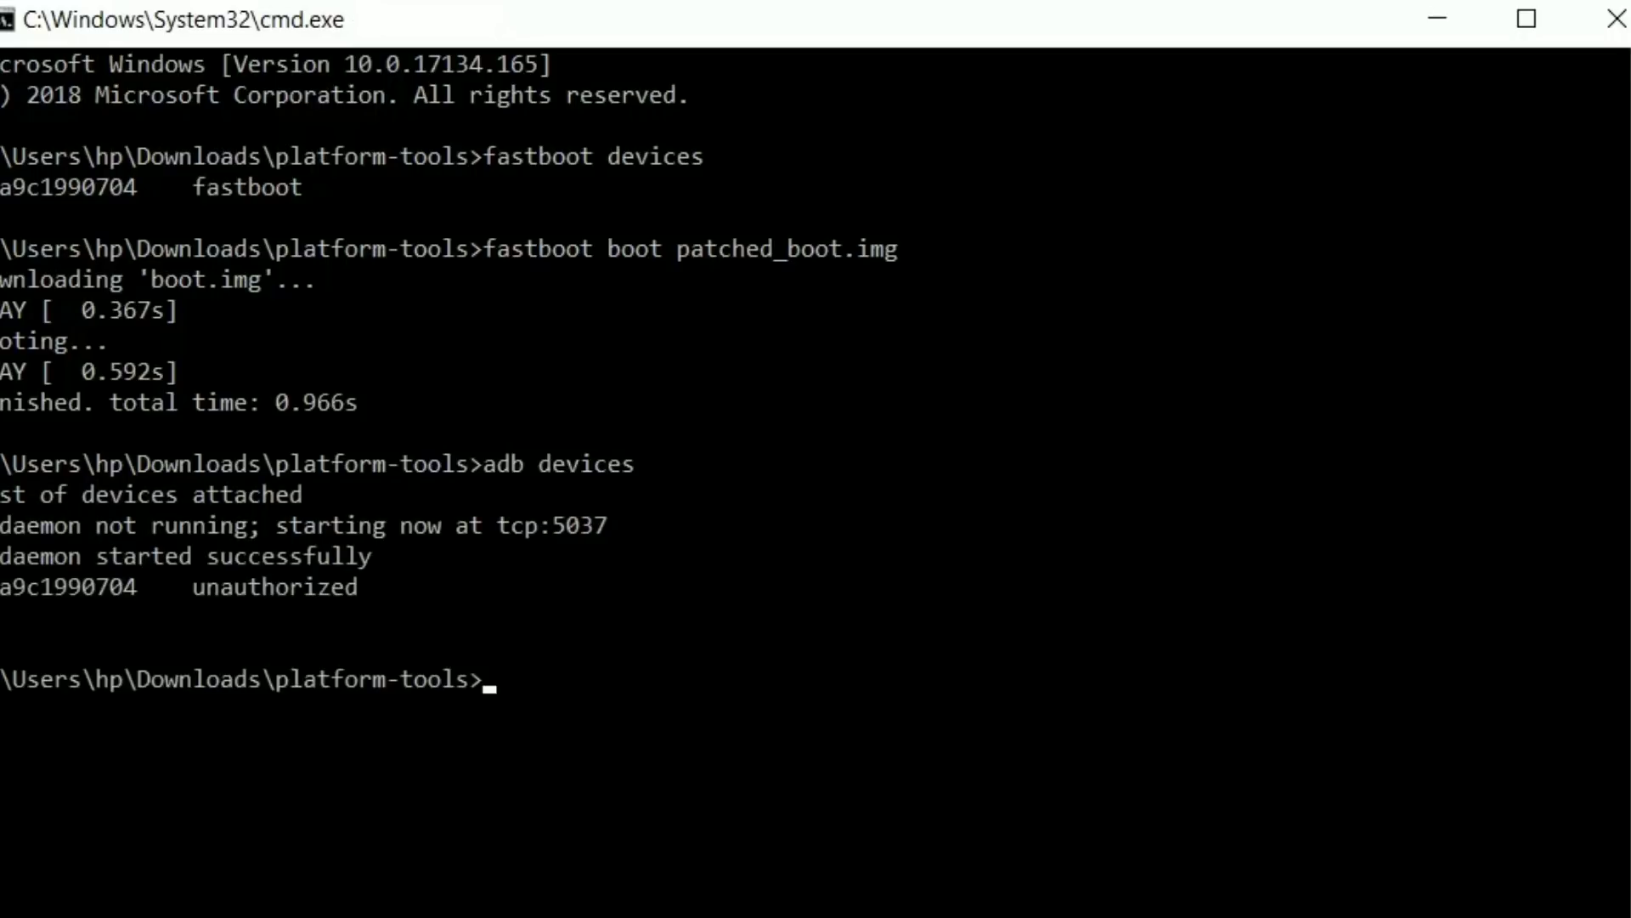
text(adb devices)
Run adb devices again to confirm the phone is now authorized
key(Return)
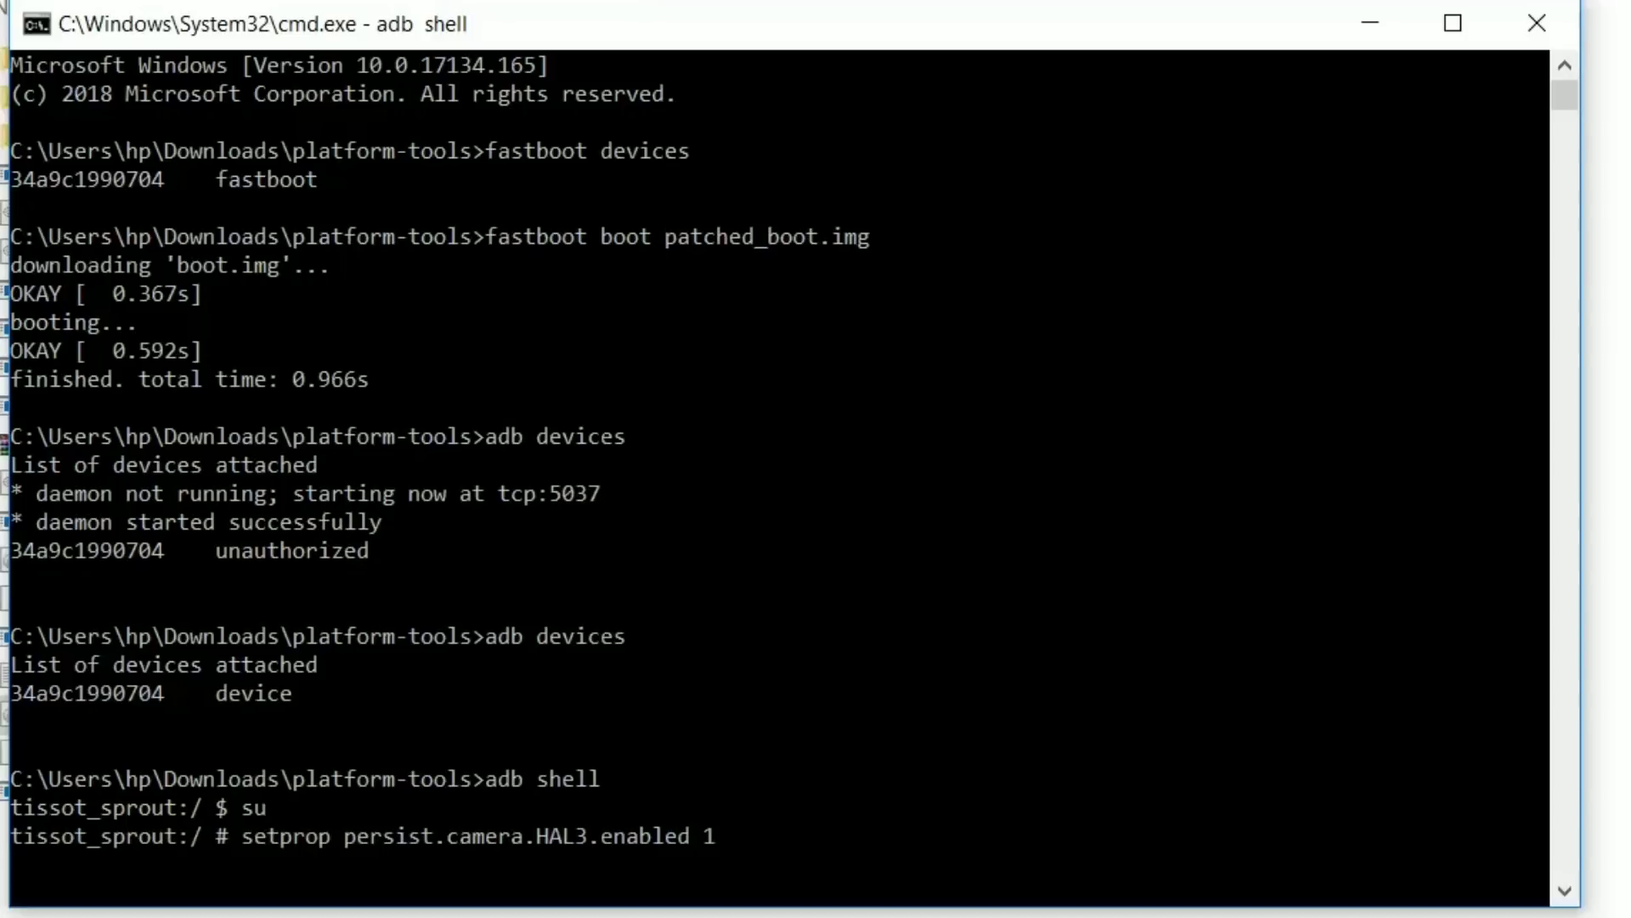
Apply persist.camera.HAL3.enabled 1 and persist.camera.eis.enabled 1, then exit the root shell
key(Return)
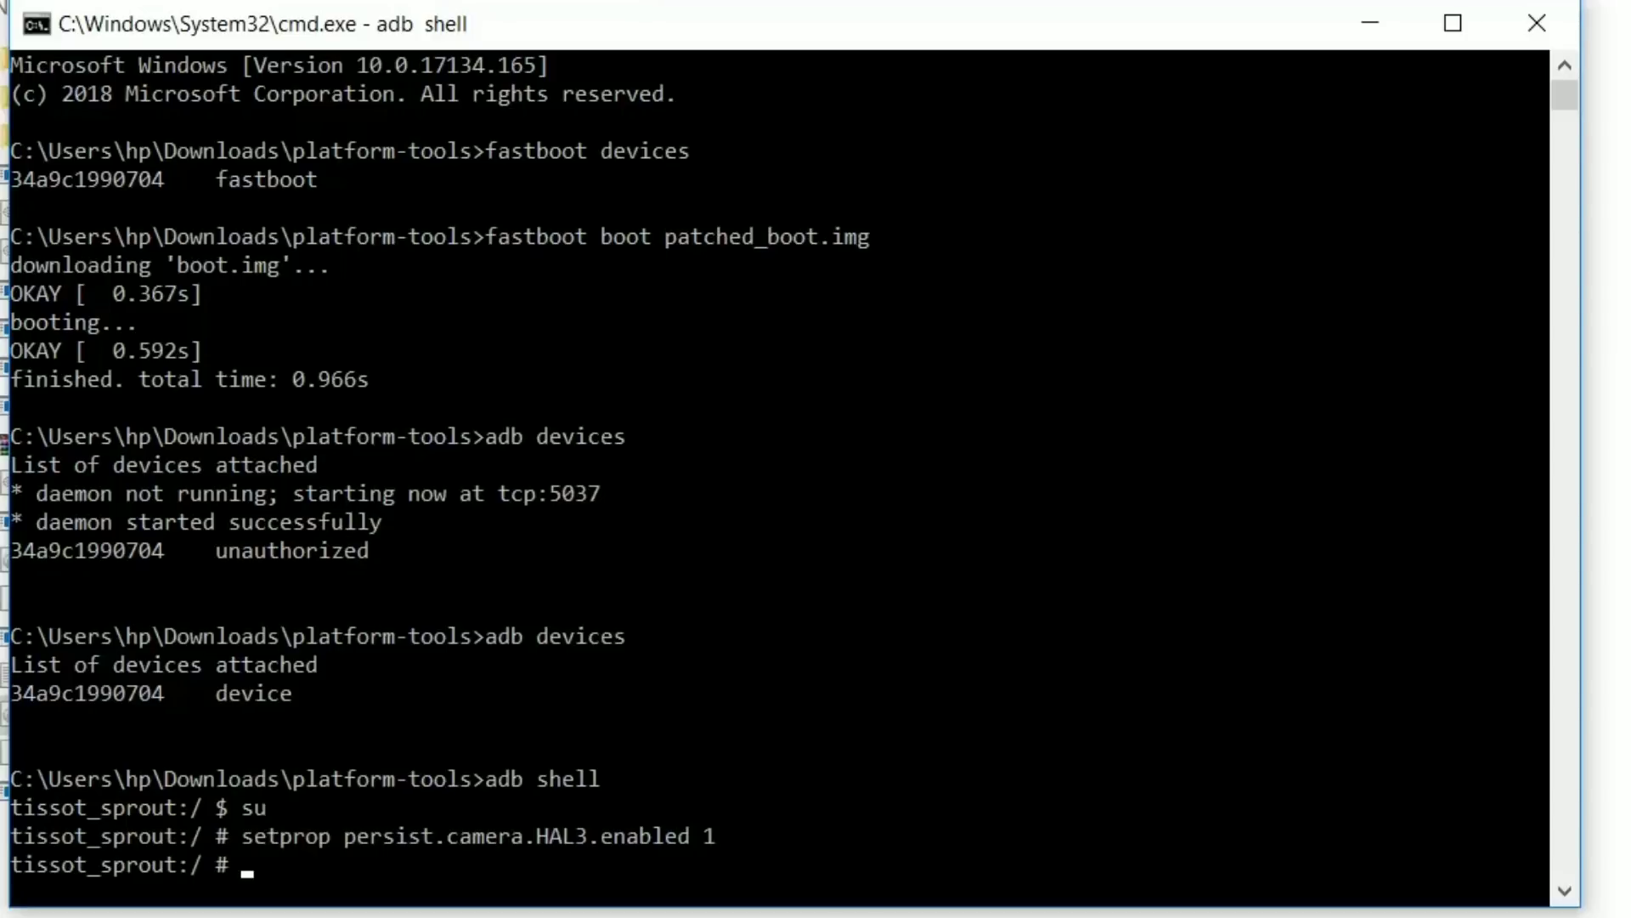
text(setprop persist.camera.eis.enabled 1)
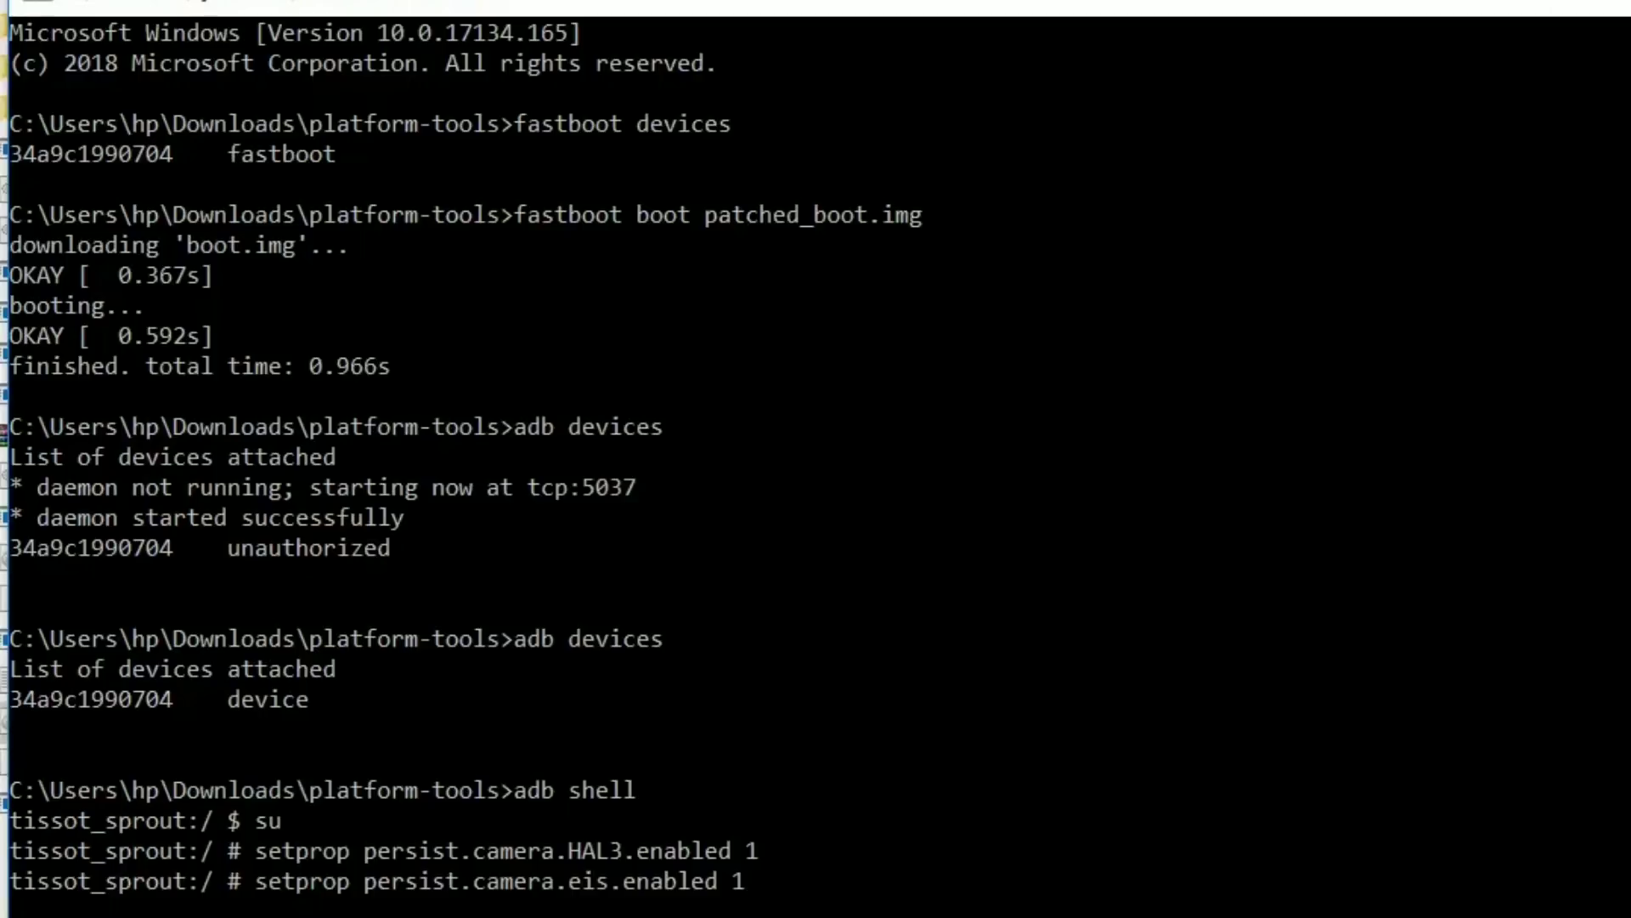
key(Return)
text(exi)
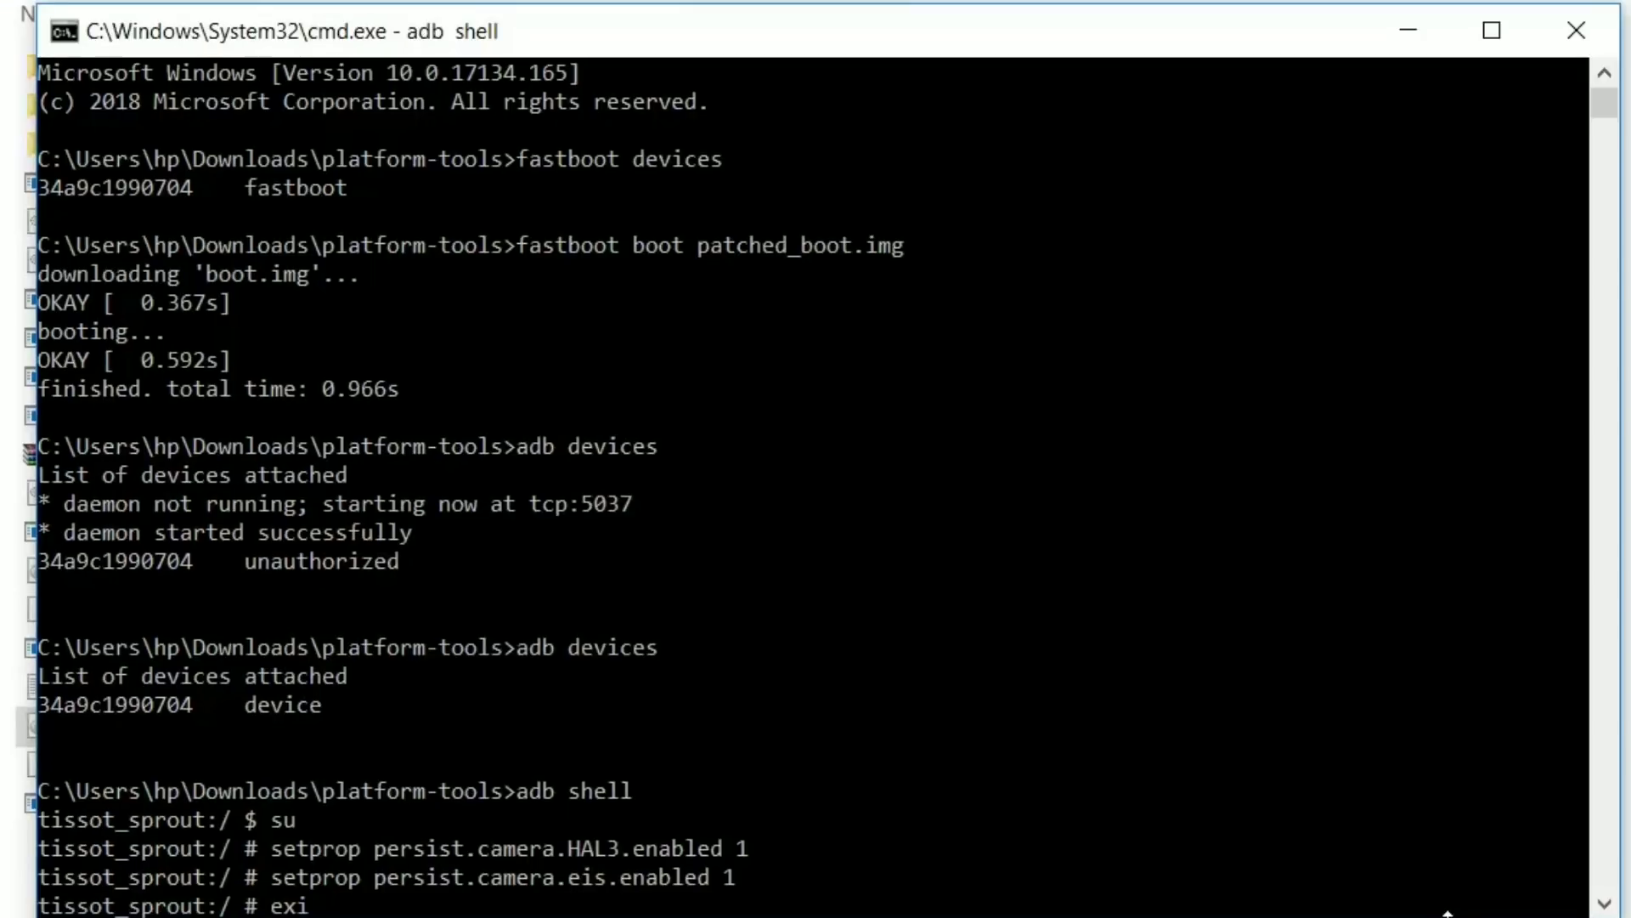
text(t)
key(Return)
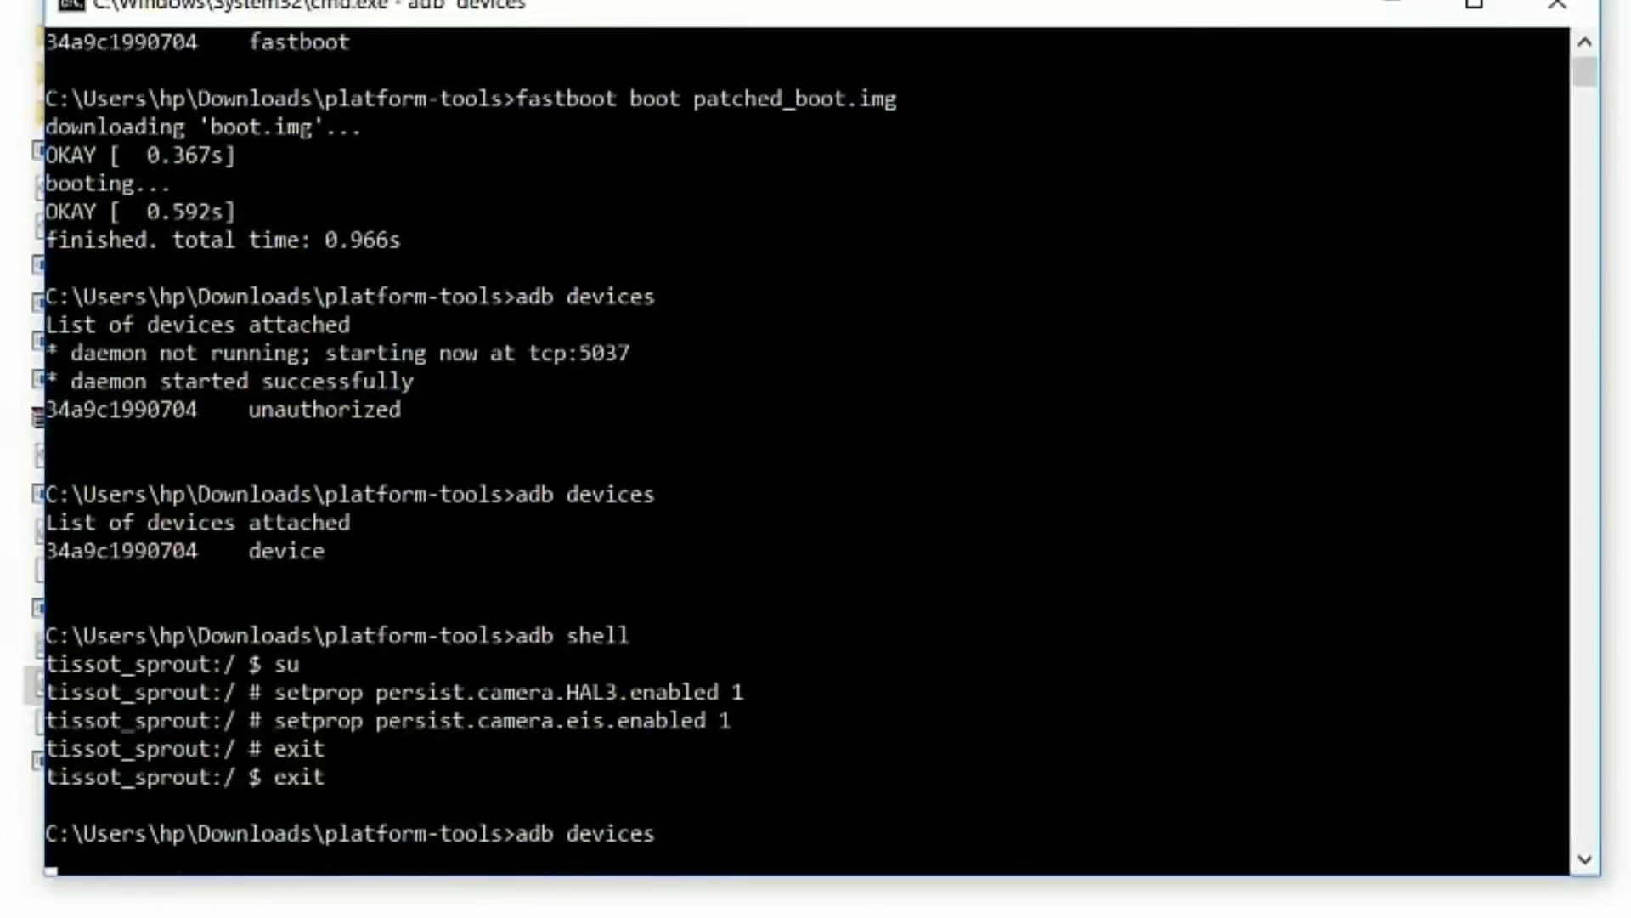
text(adb devices)
Confirm the phone with adb devices and run adb reboot bootloader
key(Return)
text(adb reboot bootloader)
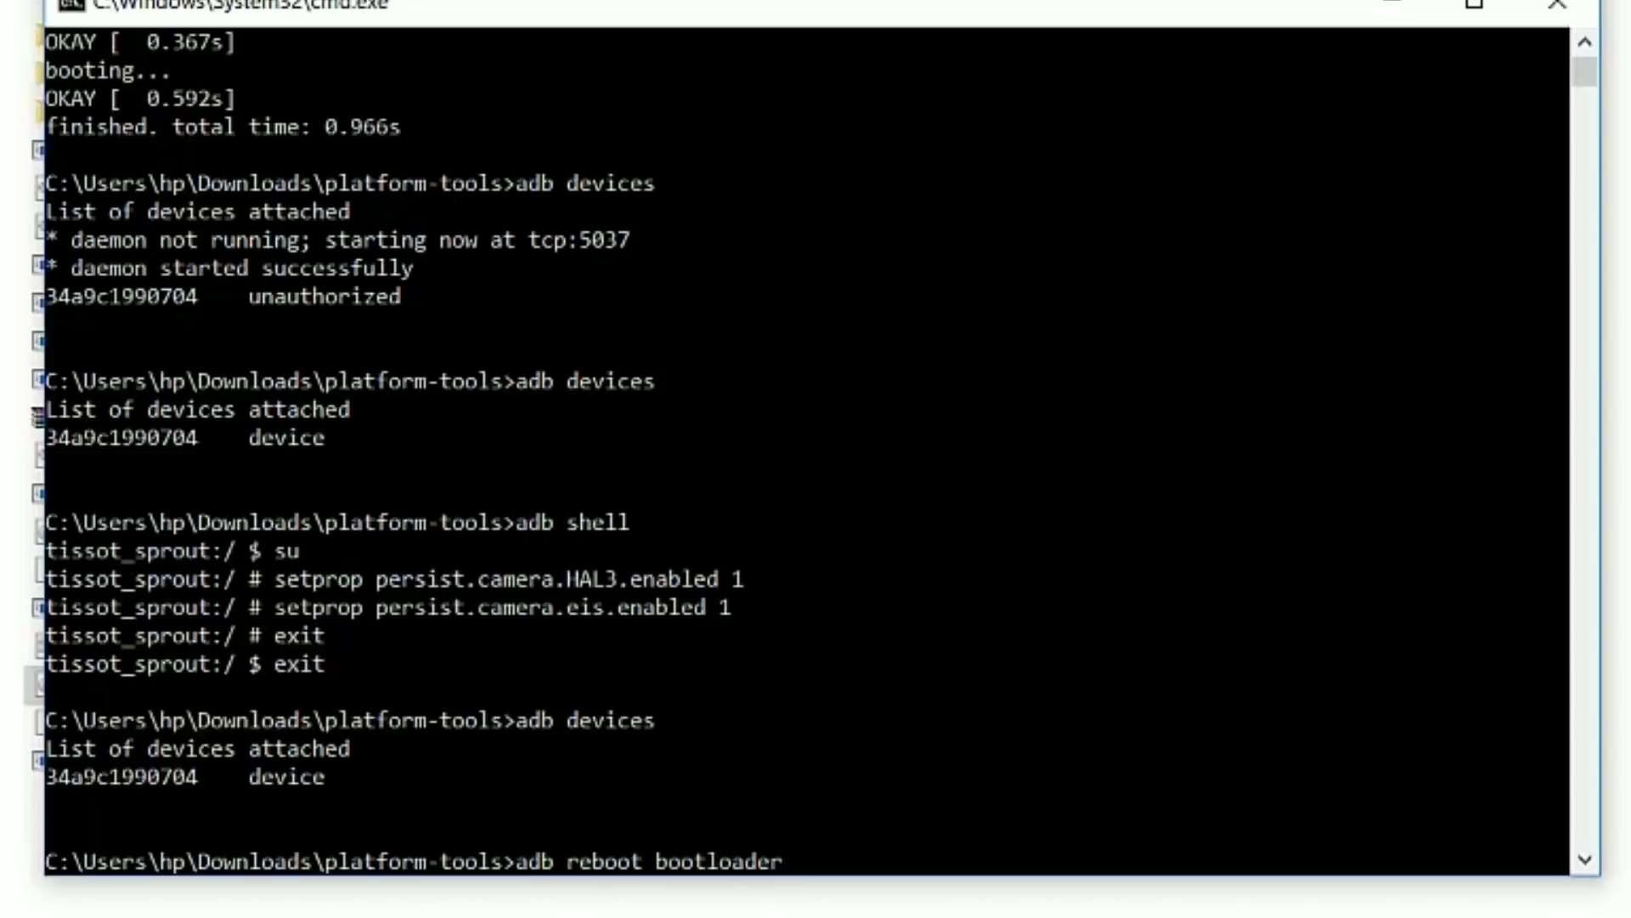
key(Return)
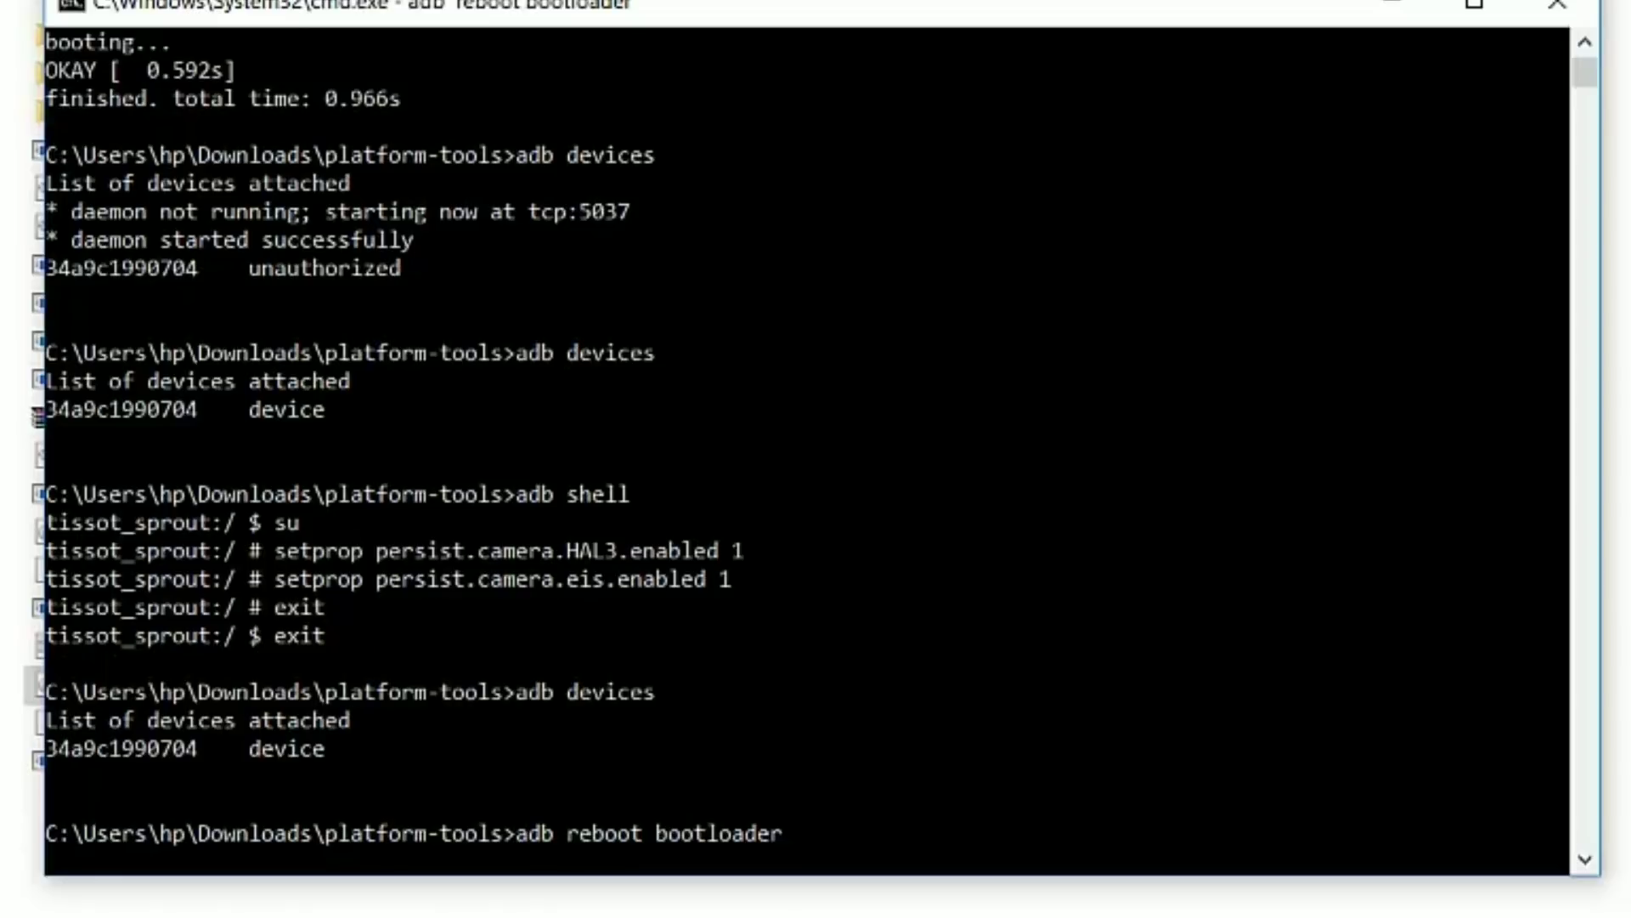